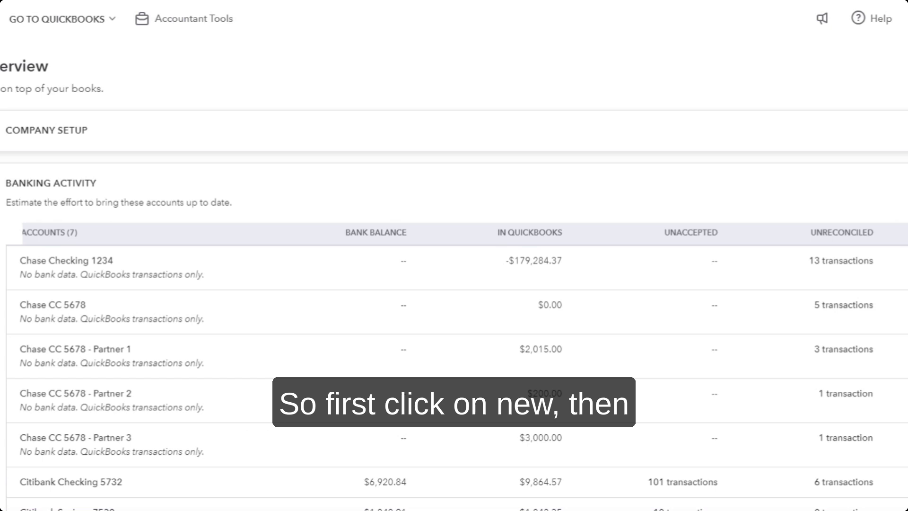
# Step: Open a new blank journal entry, number 3, from the + New menu
pyautogui.click(1, 78)
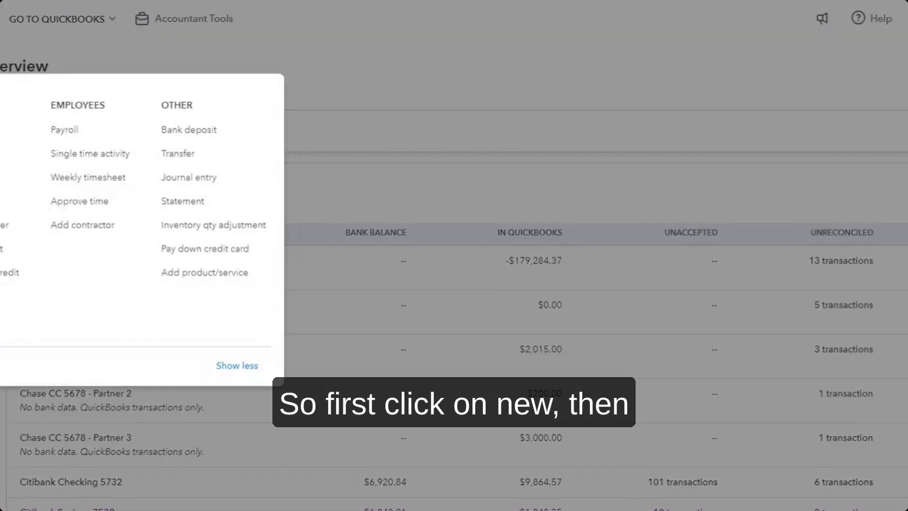
pyautogui.click(211, 182)
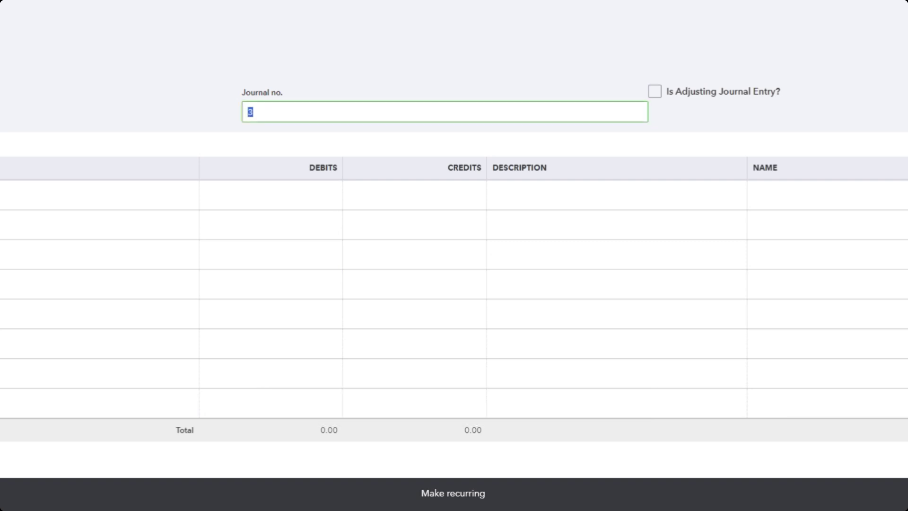
# Step: Type 'Office Supplies' in the first line's account field and choose to add it as a new account
pyautogui.click(654, 92)
pyautogui.click(8, 196)
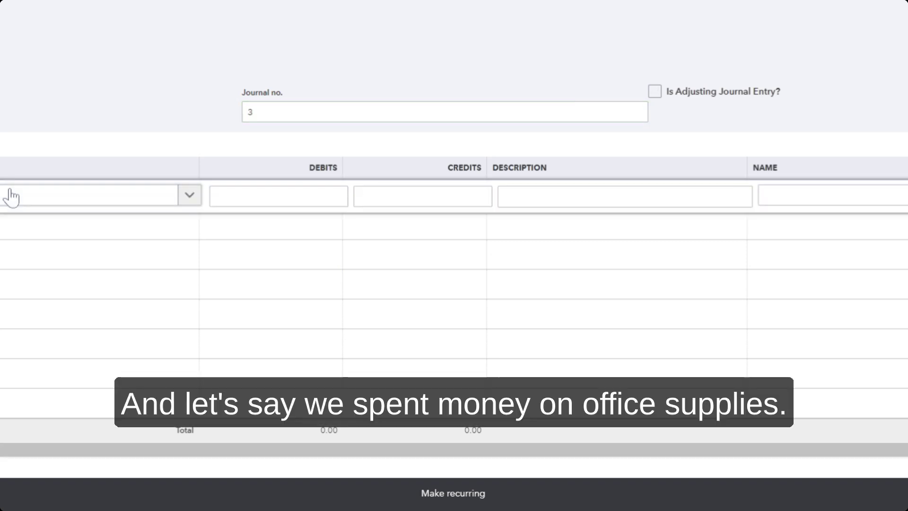
pyautogui.click(3, 200)
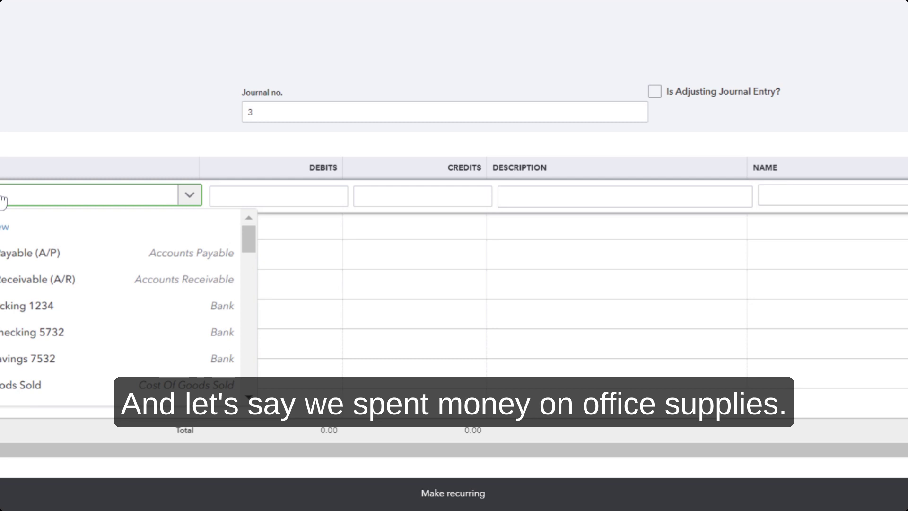
pyautogui.write('Office')
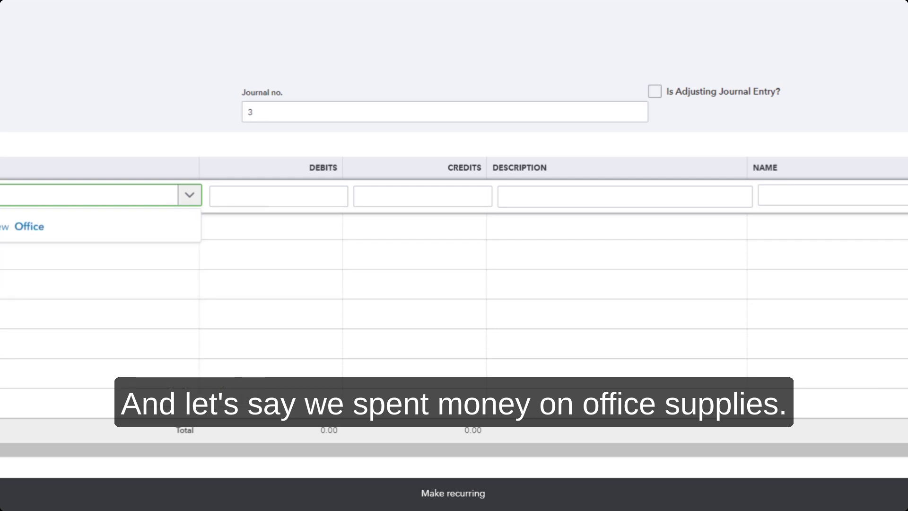
pyautogui.write(' Supplies')
pyautogui.click(52, 226)
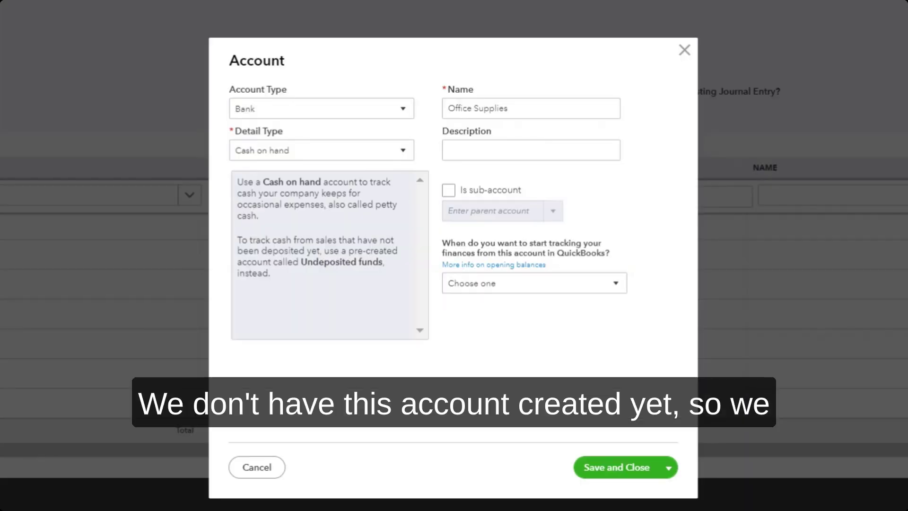
# Step: Set the new account's type to Expenses with detail Office/General Administrative Expenses
pyautogui.click(367, 111)
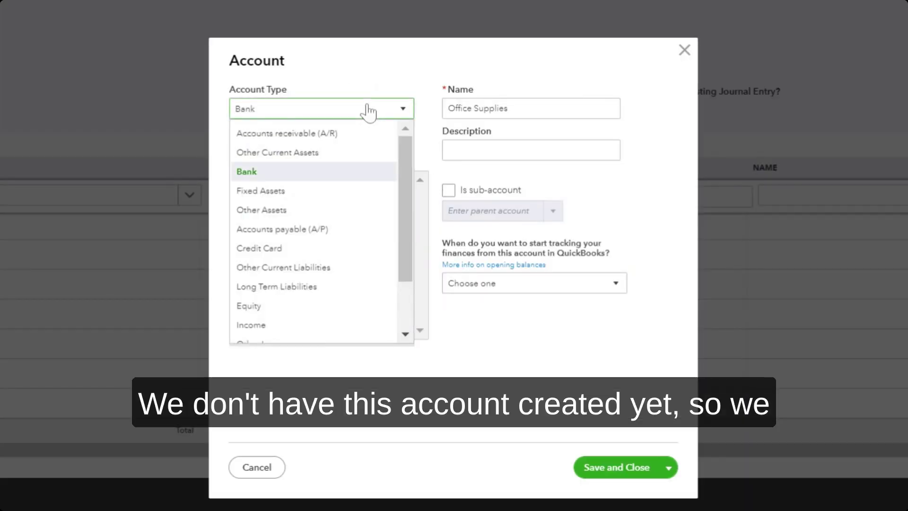
pyautogui.scroll(-2, 326, 260)
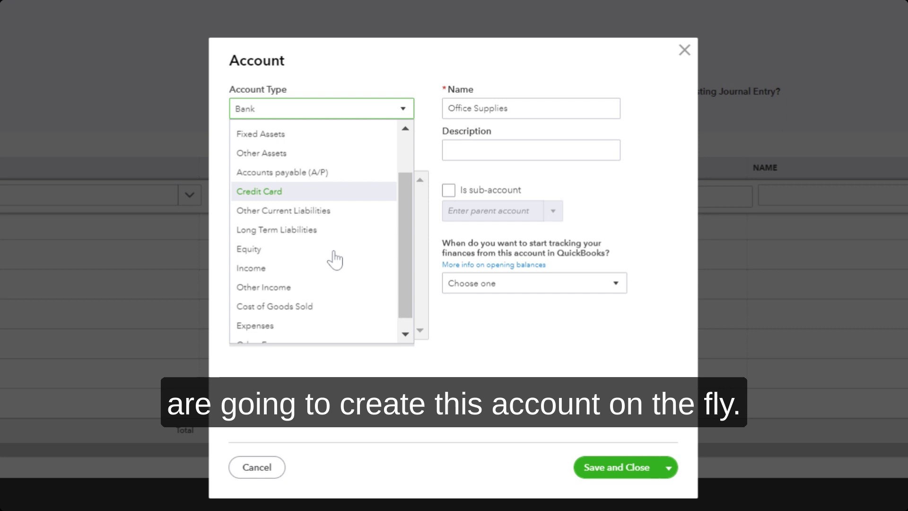
pyautogui.click(313, 315)
pyautogui.click(375, 158)
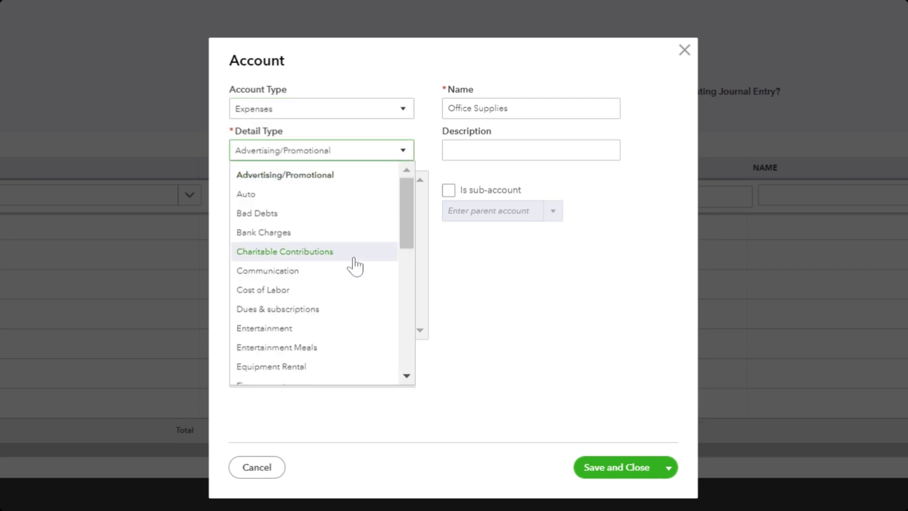
pyautogui.scroll(-1, 355, 264)
pyautogui.scroll(-3, 354, 267)
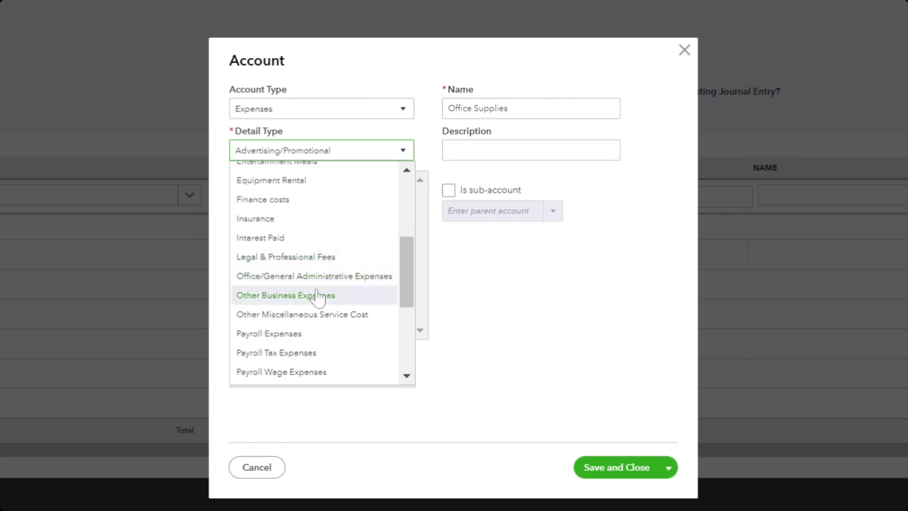
pyautogui.scroll(-1, 347, 316)
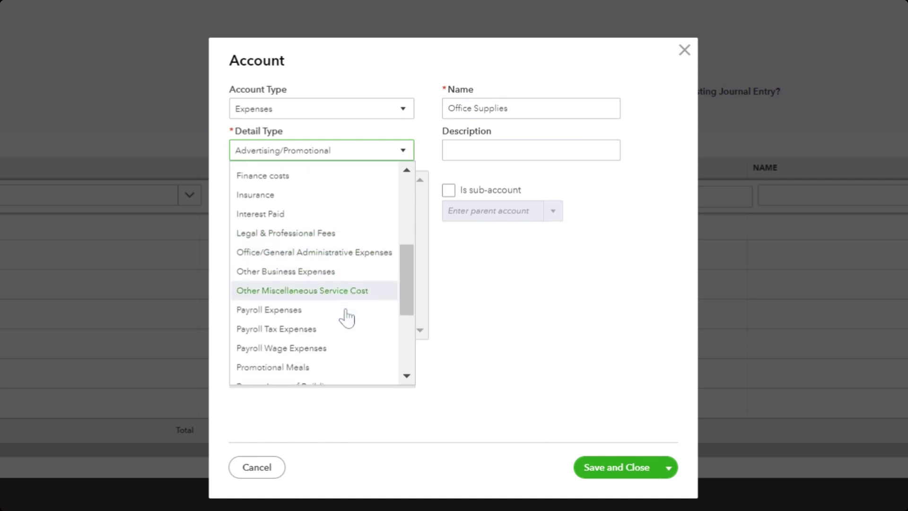
pyautogui.click(373, 255)
pyautogui.click(509, 108)
pyautogui.hotkey('ctrl', 'a')
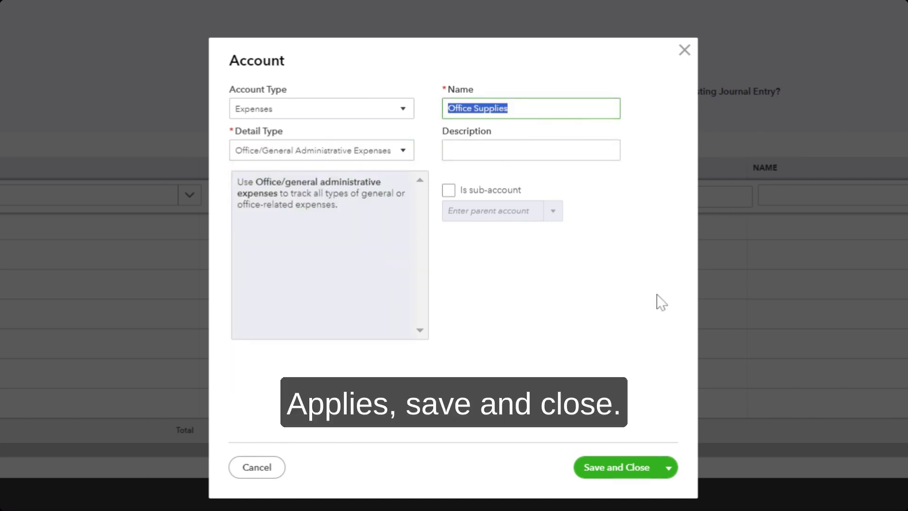
# Step: Save Office Supplies and debit it 100.00, described 'Business Expenses paid out of Owner's personal account'
pyautogui.click(635, 471)
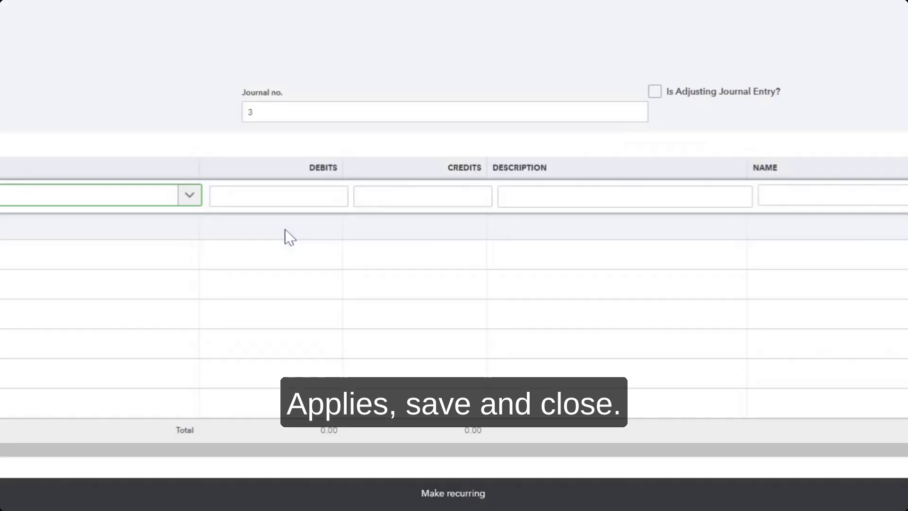
pyautogui.click(278, 196)
pyautogui.write('100')
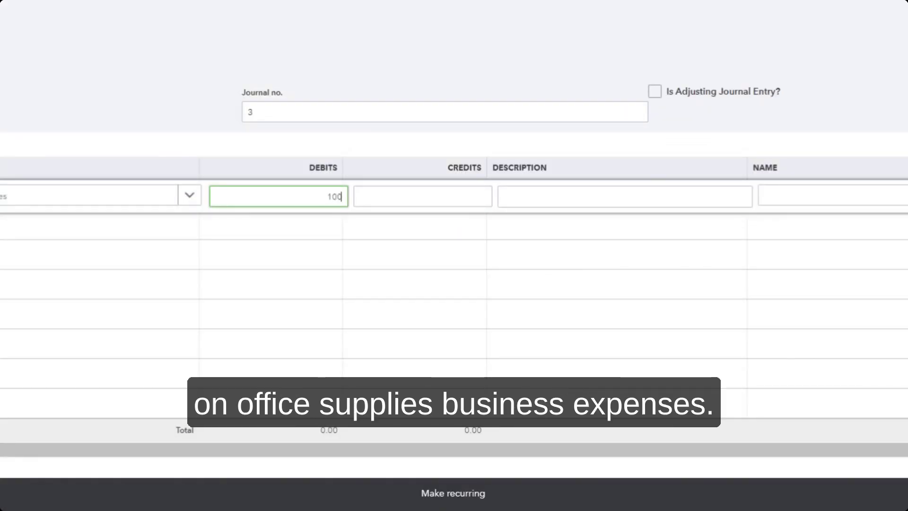
pyautogui.press('Tab')
pyautogui.press('Tab')
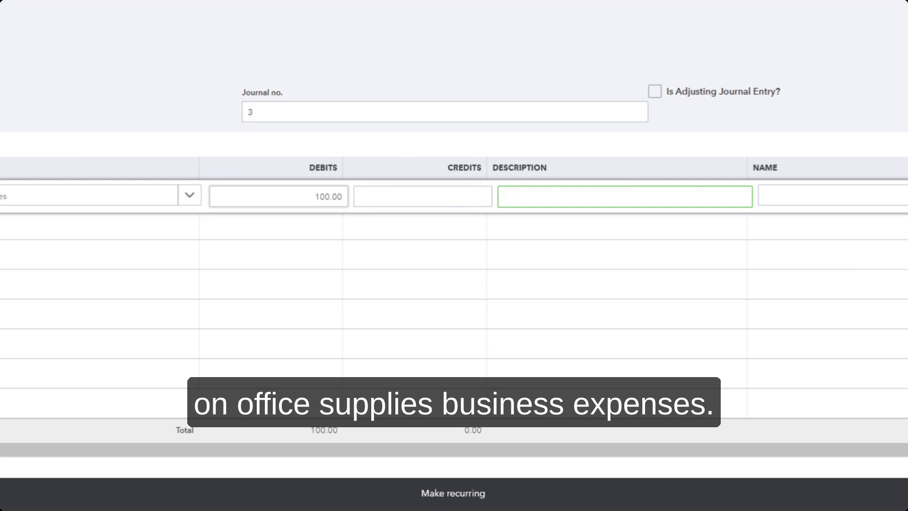
pyautogui.write('Business Expenses paid ')
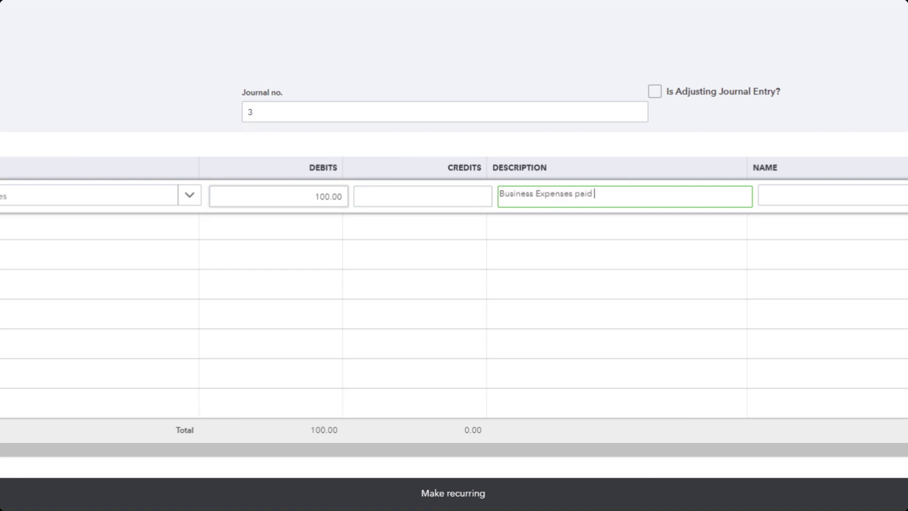
pyautogui.write("out of Owner's personal")
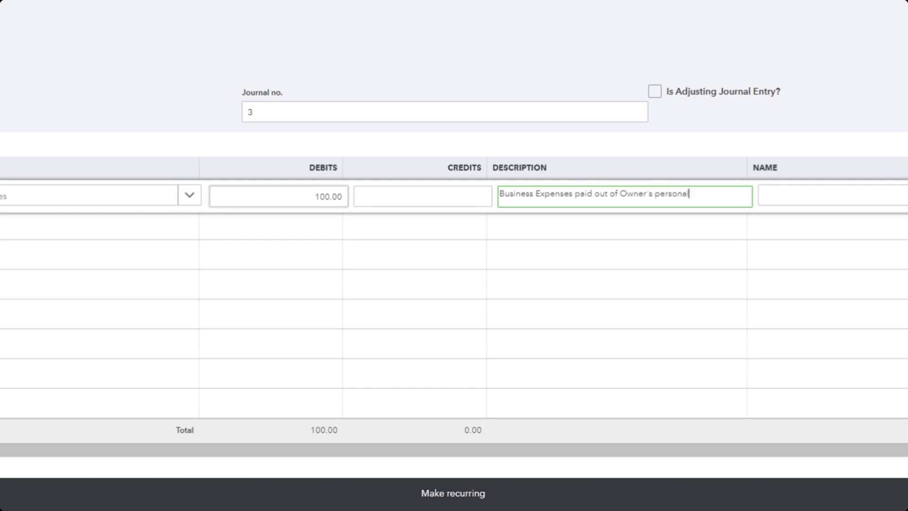
pyautogui.write(' account')
pyautogui.press('Tab')
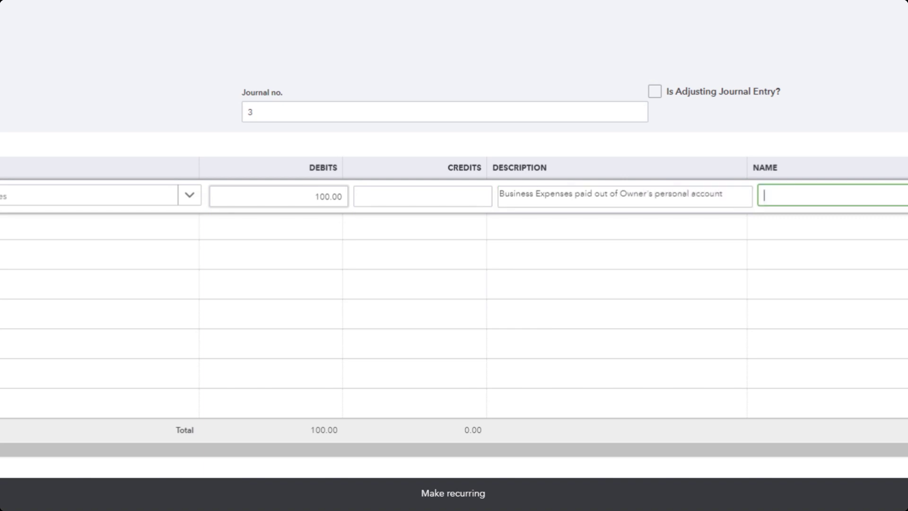
# Step: Add Staples as a new vendor in the first line's name
pyautogui.write('Staples')
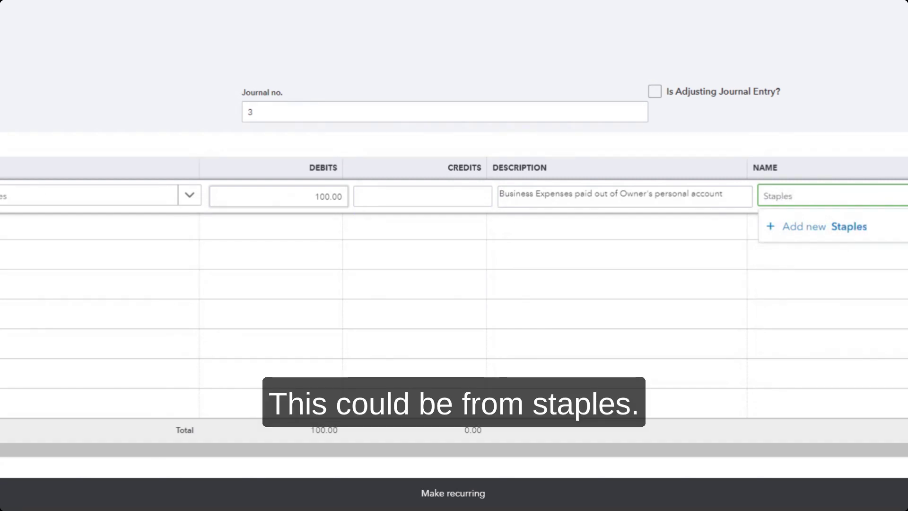
pyautogui.click(821, 235)
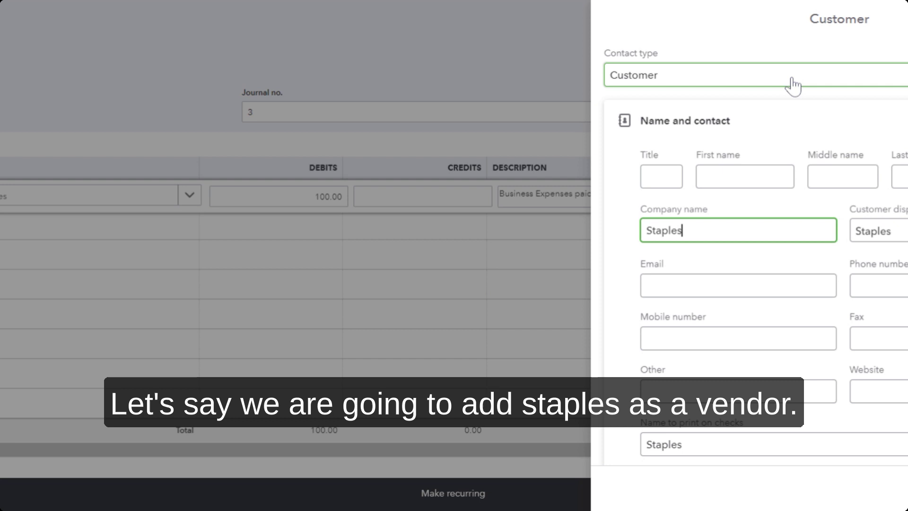
pyautogui.click(760, 91)
pyautogui.click(709, 128)
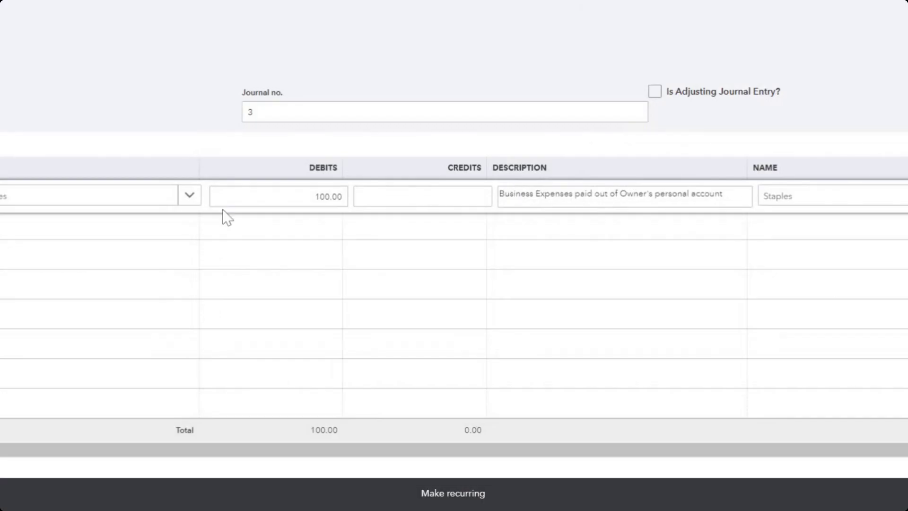
pyautogui.click(130, 227)
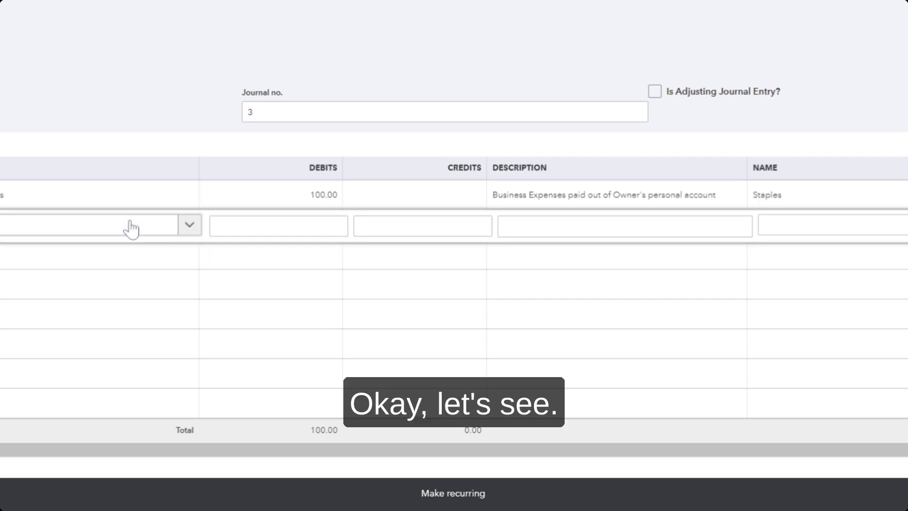
# Step: Fill the second line: Advertising, debit 500.00, name PLAS
pyautogui.click(122, 230)
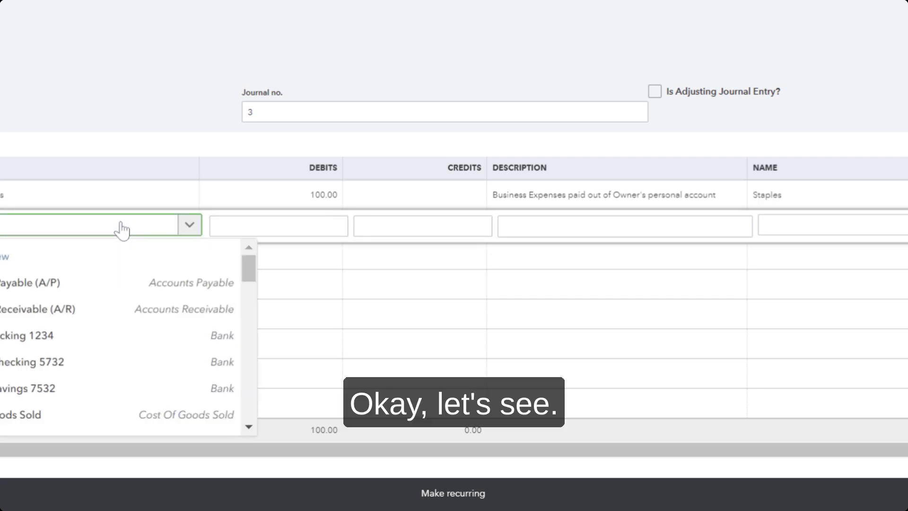
pyautogui.write('Adve')
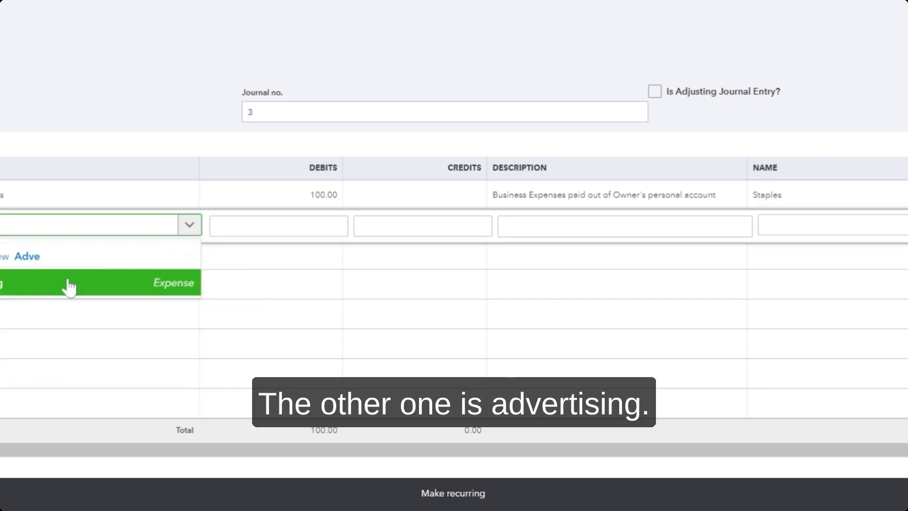
pyautogui.click(70, 286)
pyautogui.click(293, 227)
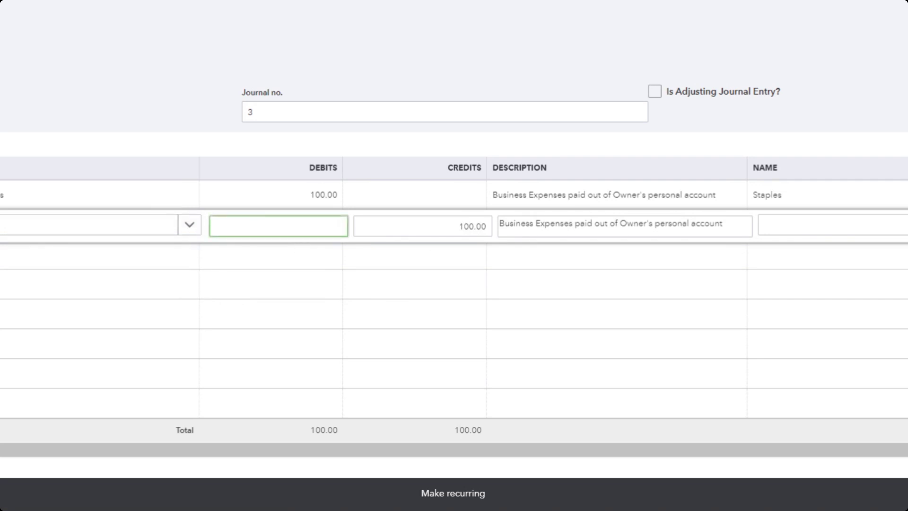
pyautogui.write('500')
pyautogui.press('Tab')
pyautogui.press('Tab')
pyautogui.press('Tab')
pyautogui.write('pla')
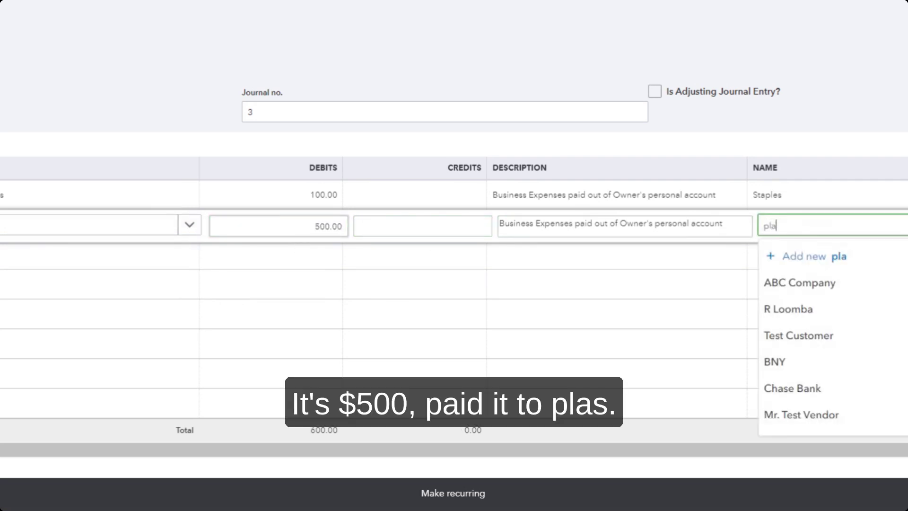
pyautogui.click(780, 282)
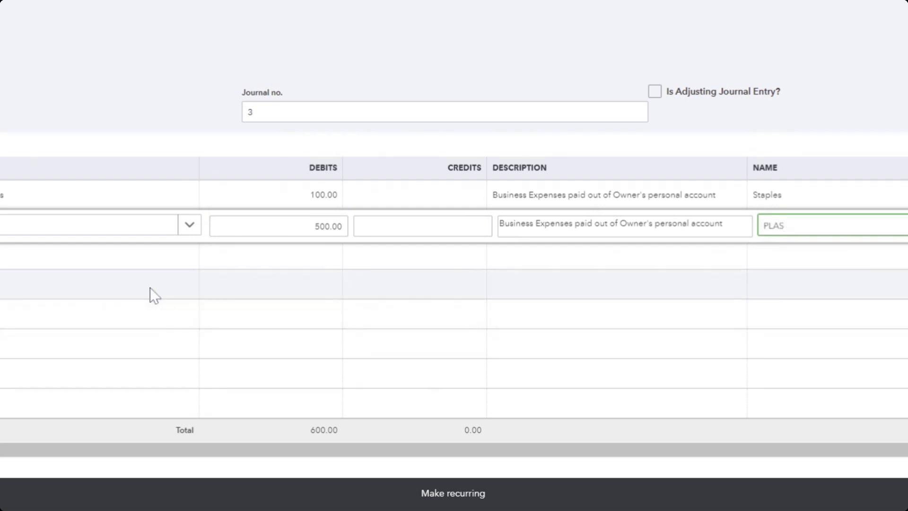
# Step: Commit the second line and browse the account list for the third line
pyautogui.click(119, 268)
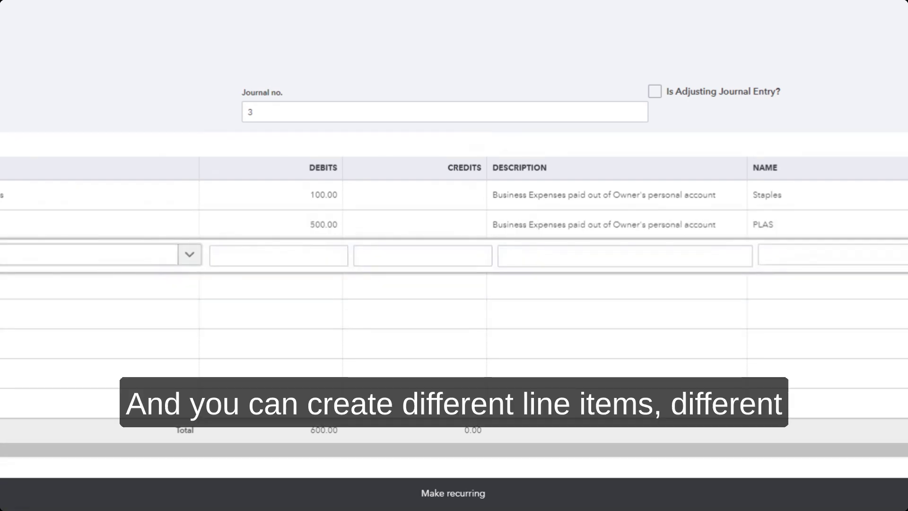
pyautogui.click(121, 264)
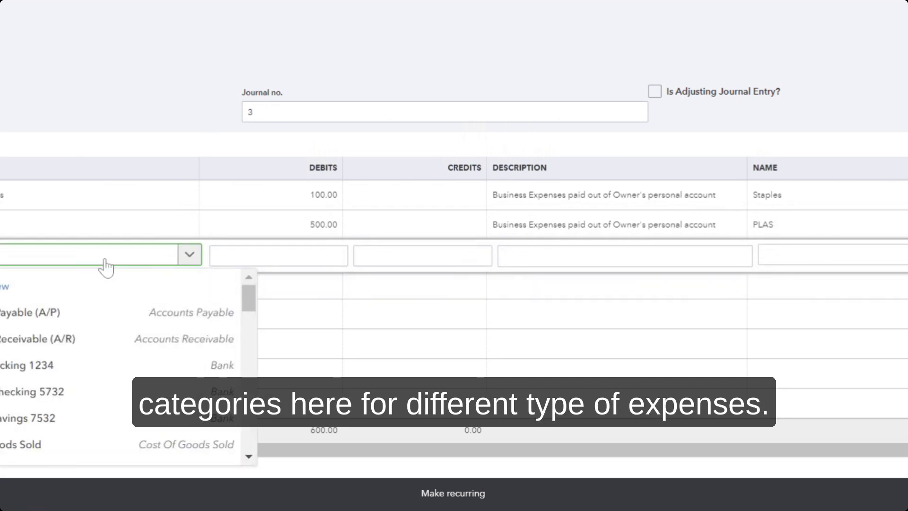
pyautogui.scroll(-2, 101, 371)
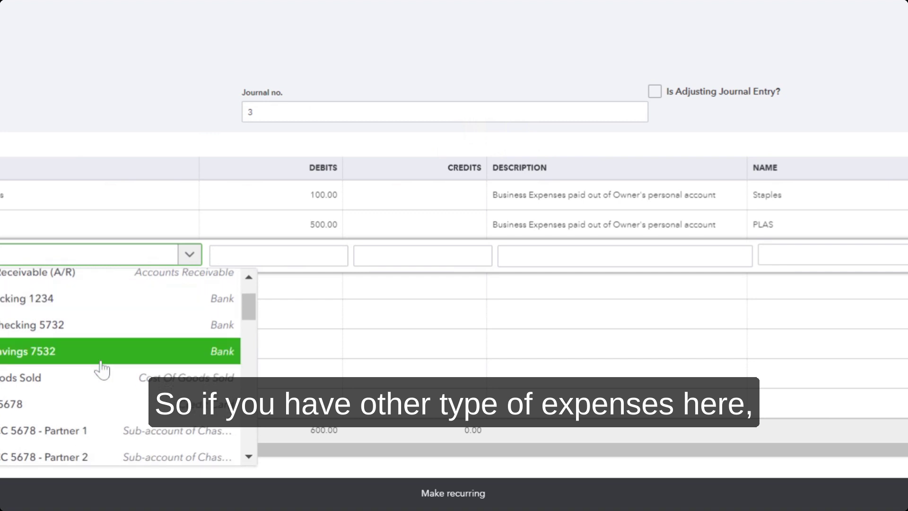
# Step: Debit Cost Of Goods Sold 200.00 on the third journal line
pyautogui.click(89, 381)
pyautogui.click(140, 263)
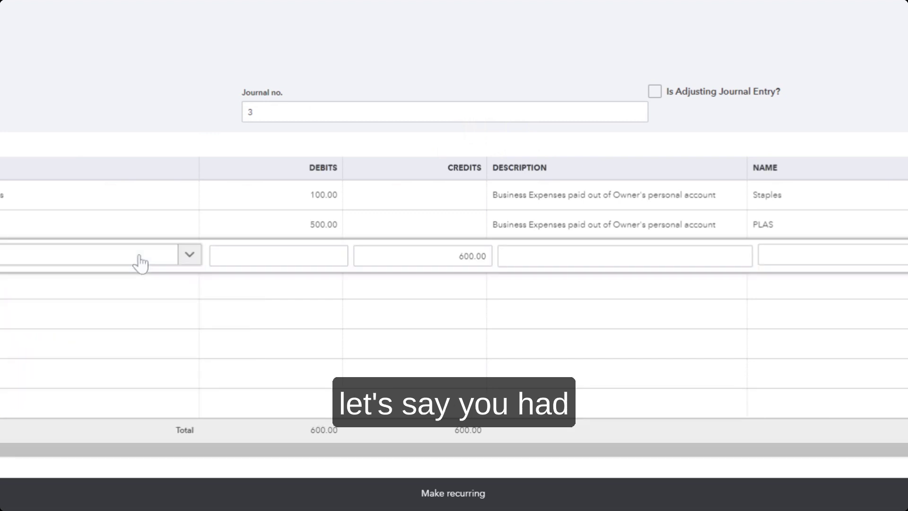
pyautogui.click(140, 264)
pyautogui.write('cost')
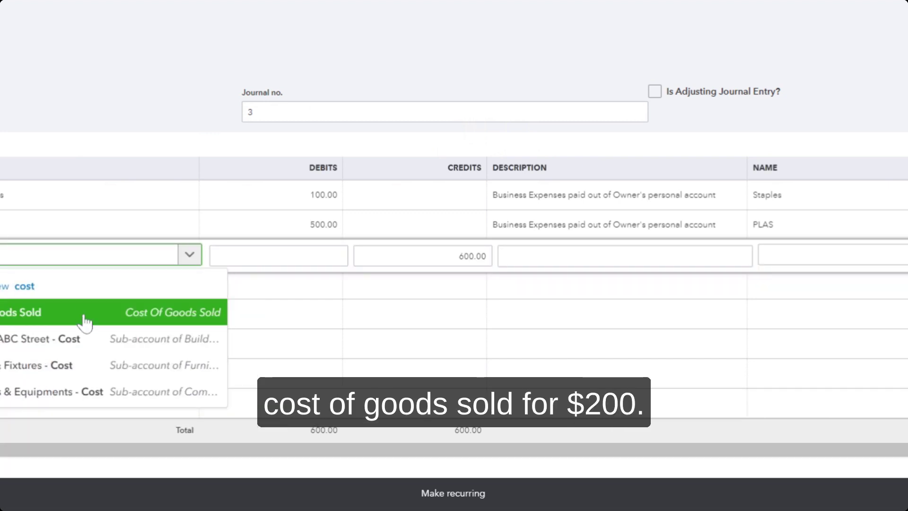
pyautogui.click(86, 323)
pyautogui.click(283, 257)
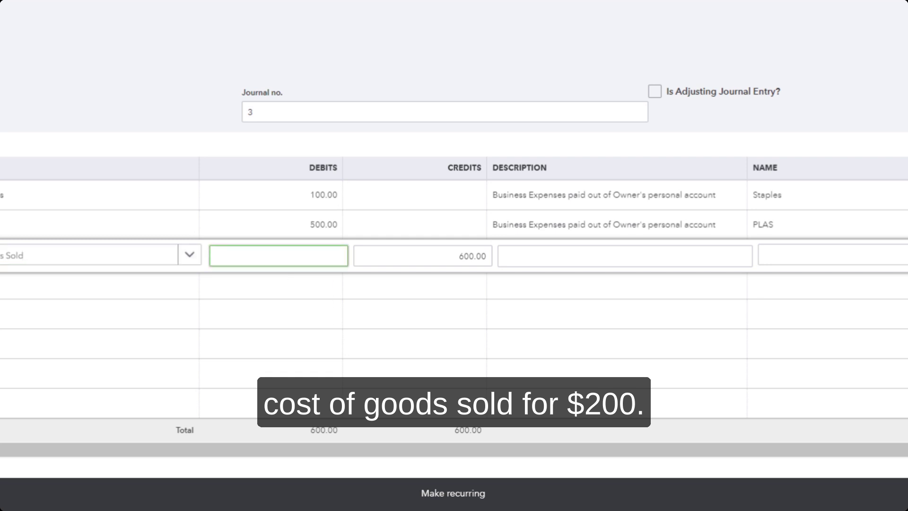
pyautogui.write('200')
pyautogui.press('Tab')
pyautogui.press('Tab')
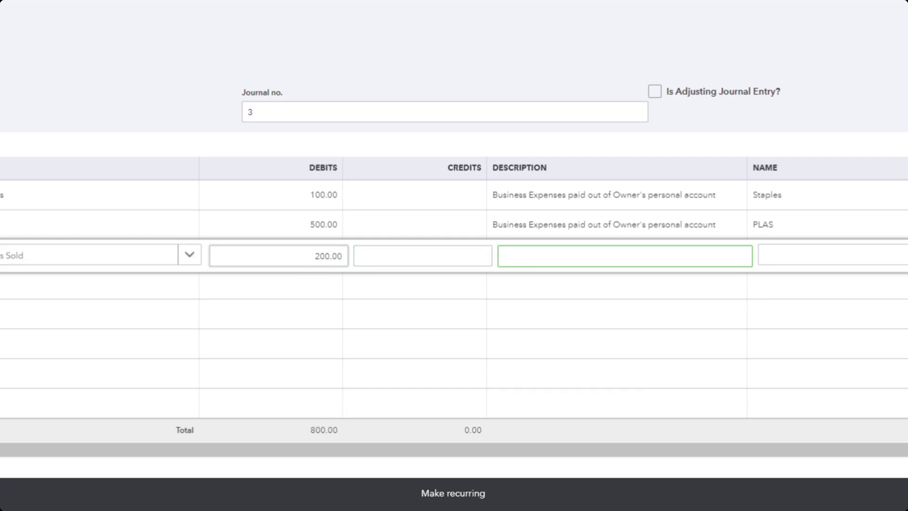
# Step: Copy the second line's description for reuse on the third line
pyautogui.click(676, 235)
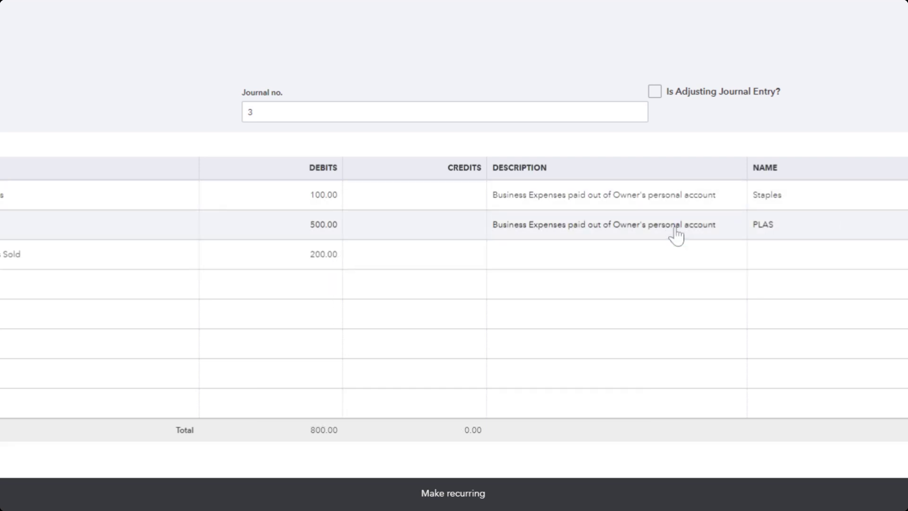
pyautogui.hotkey('ctrl', 'c')
pyautogui.click(628, 272)
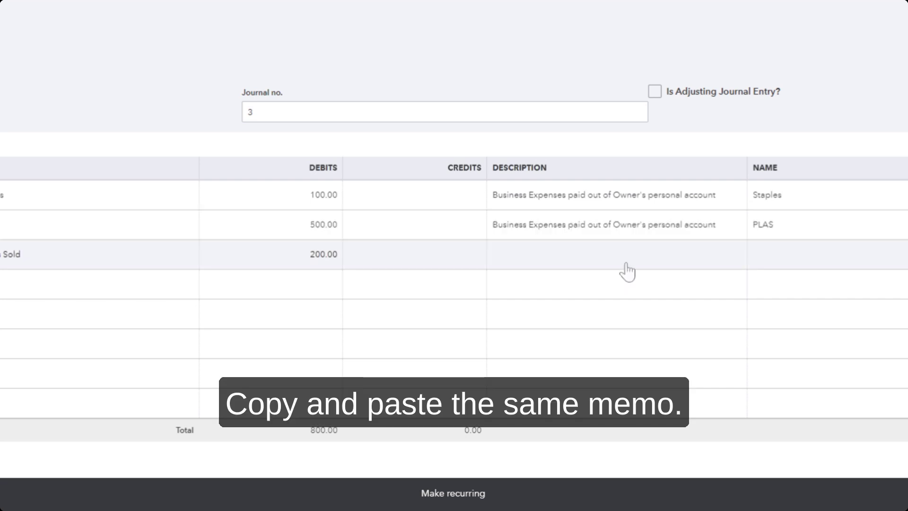
pyautogui.press('Tab')
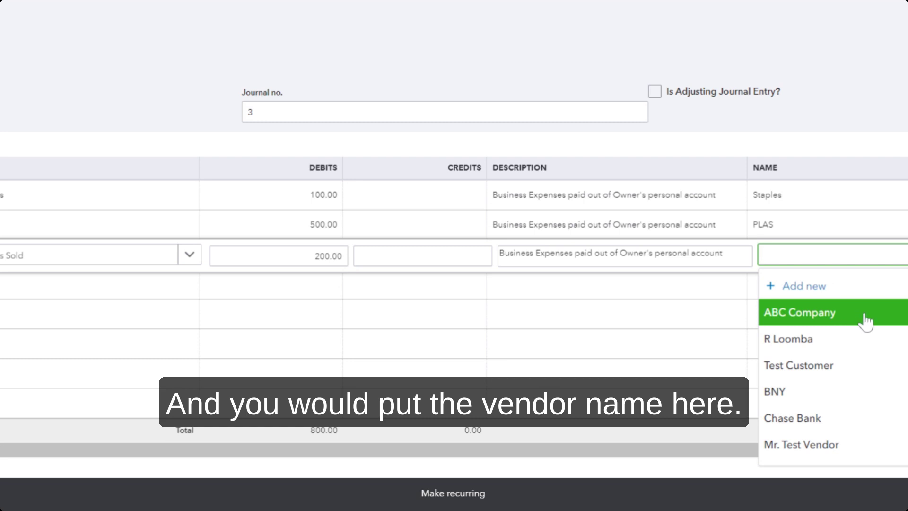
# Step: Set the third line's name to BNY, correcting it from ABC Company
pyautogui.click(863, 313)
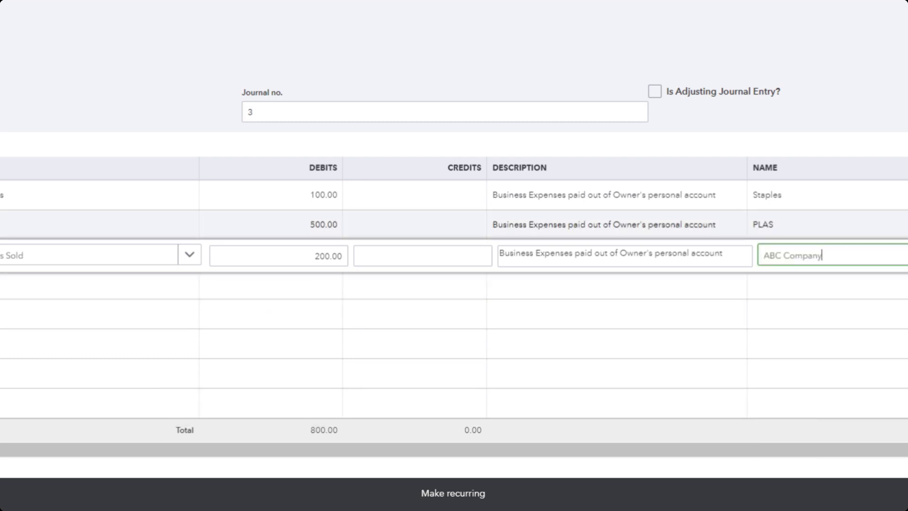
pyautogui.click(146, 287)
pyautogui.click(145, 287)
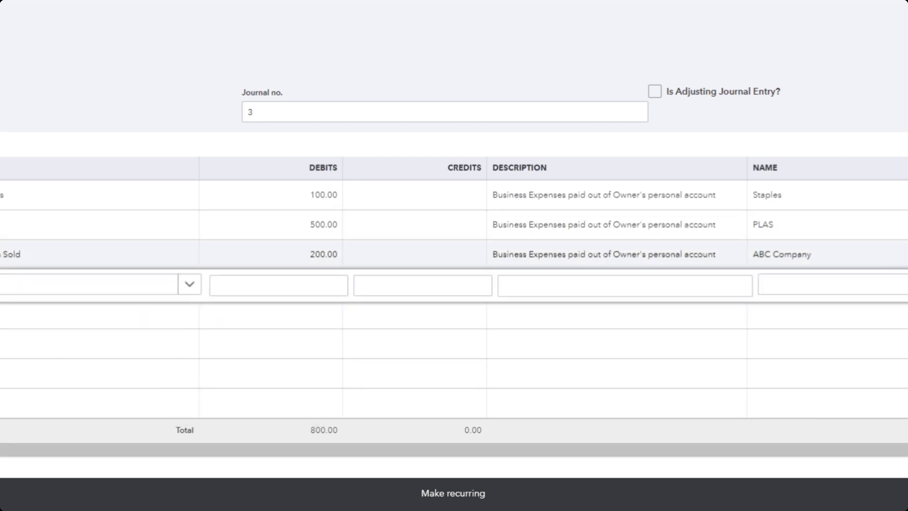
pyautogui.click(804, 254)
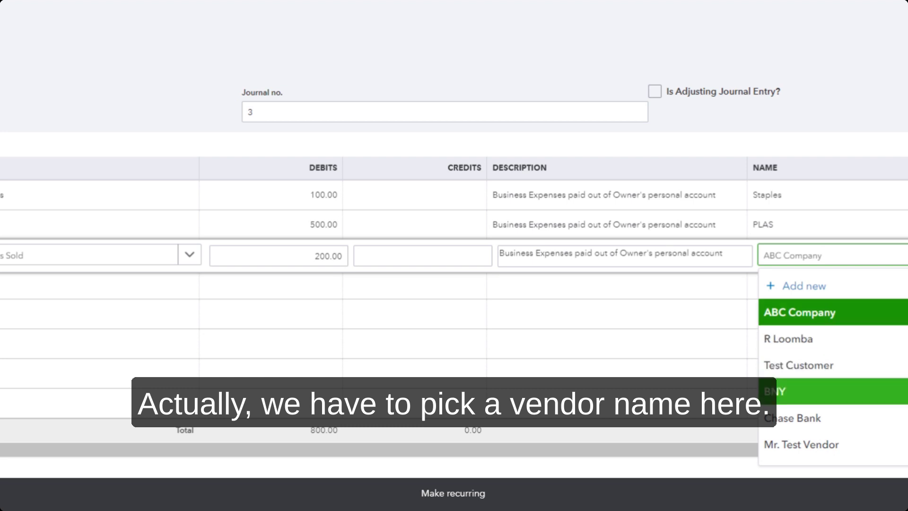
pyautogui.click(775, 392)
pyautogui.click(142, 304)
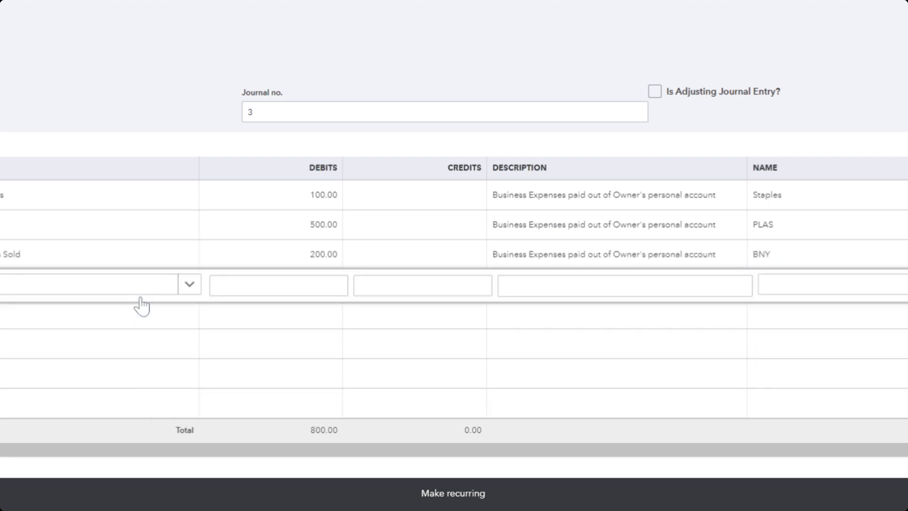
# Step: On the fourth line, enter 'Owner's Eq' in the account field to offer a new account
pyautogui.click(150, 299)
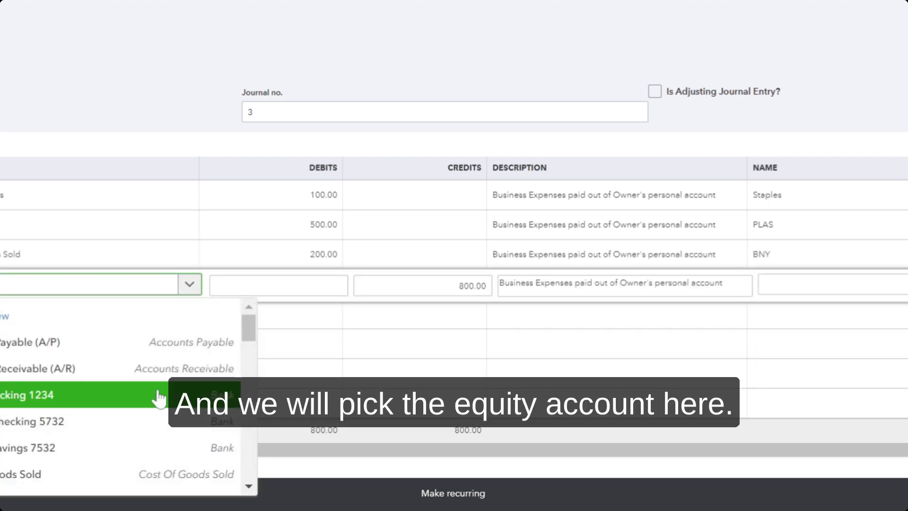
pyautogui.scroll(-5, 158, 399)
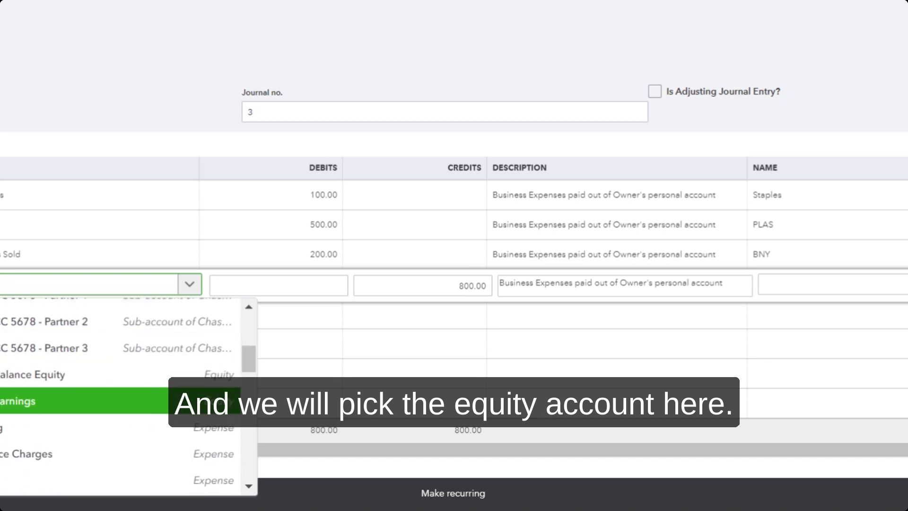
pyautogui.scroll(-2, 112, 396)
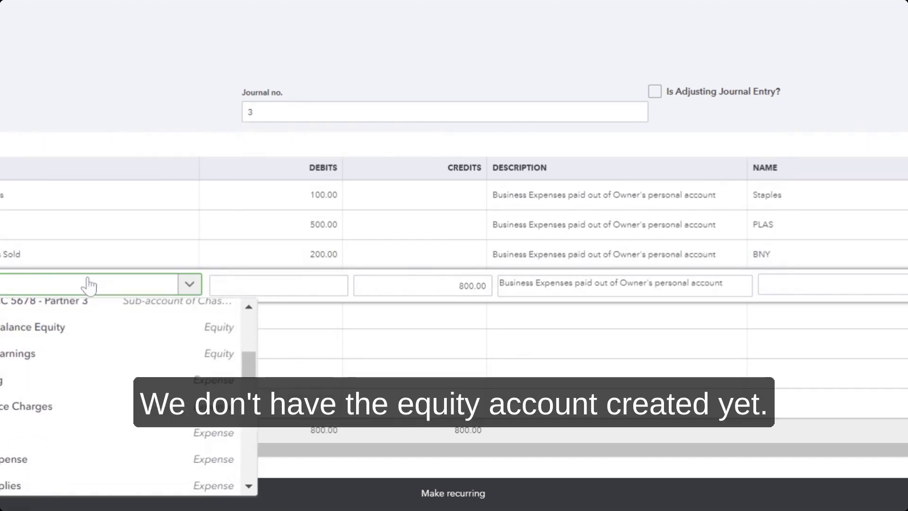
pyautogui.click(88, 286)
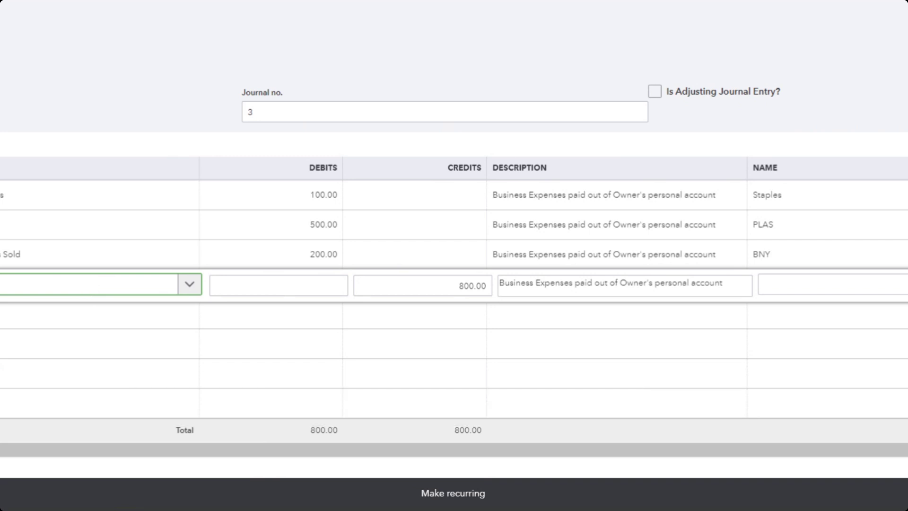
pyautogui.write("Owner's E")
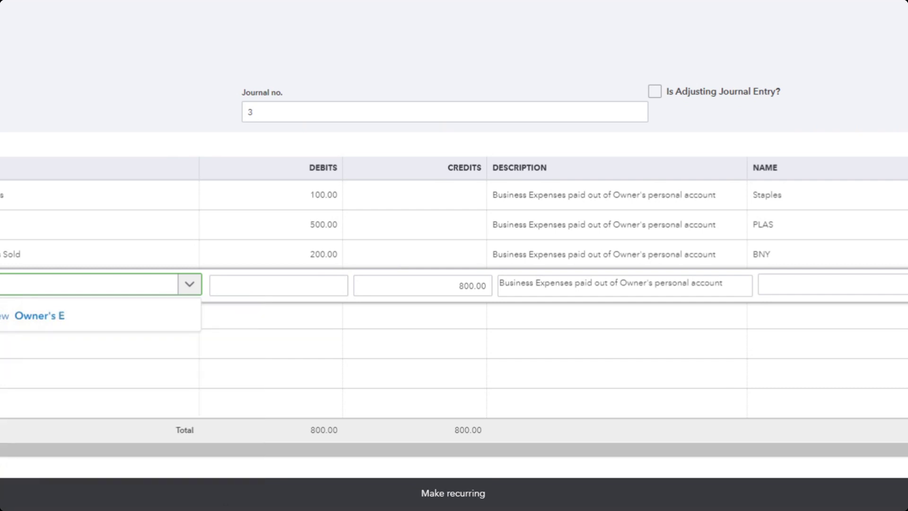
pyautogui.write('q')
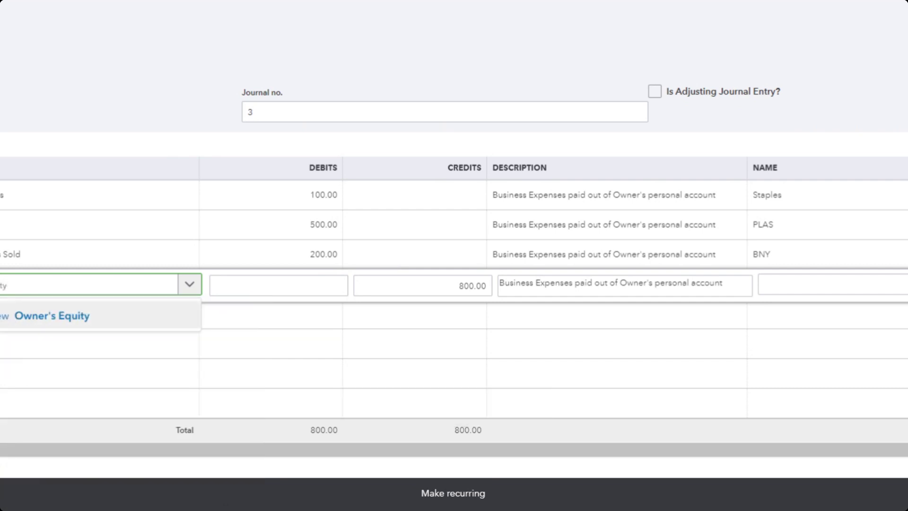
# Step: Add Owner's Equity as an Equity account with Partner's Equity detail and save it
pyautogui.click(52, 316)
pyautogui.click(407, 115)
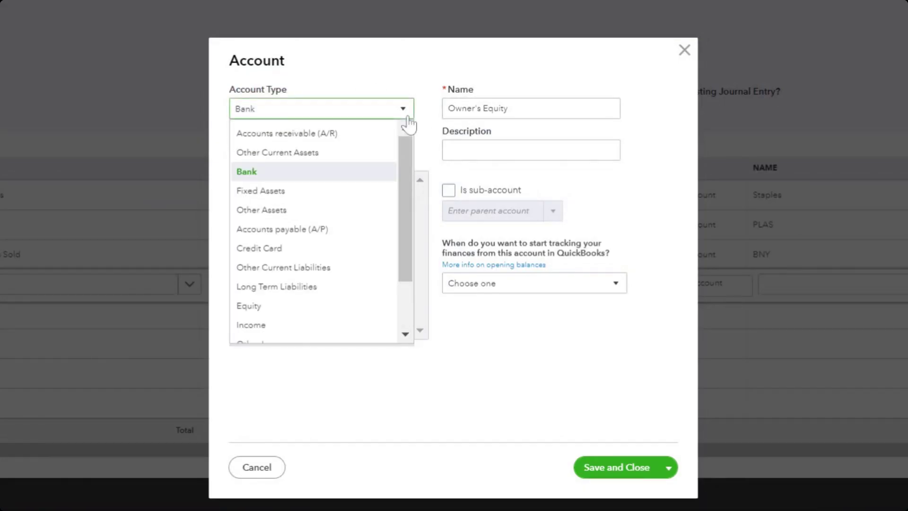
pyautogui.scroll(-2, 324, 235)
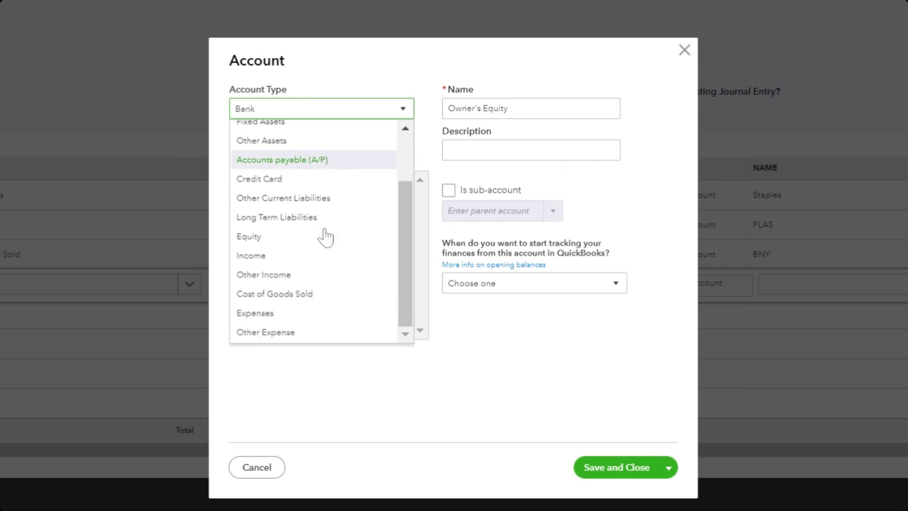
pyautogui.click(293, 240)
pyautogui.click(379, 158)
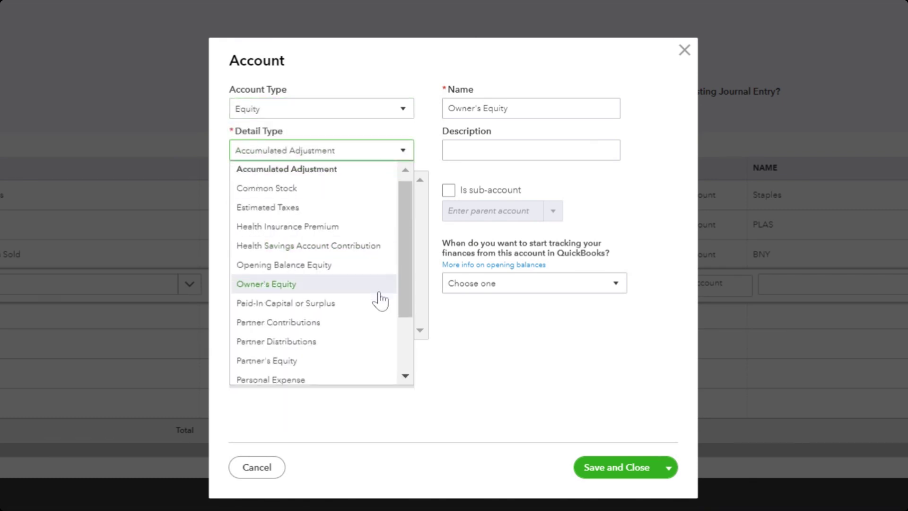
pyautogui.scroll(-3, 378, 298)
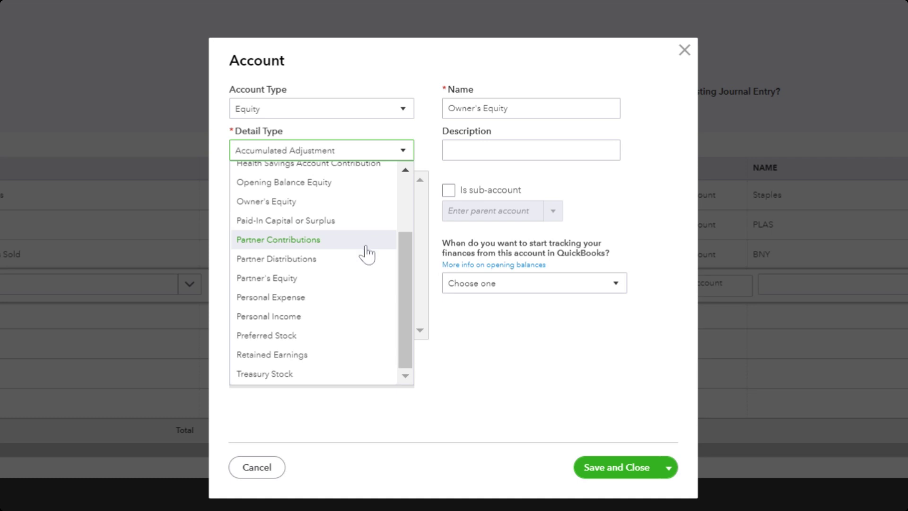
pyautogui.click(328, 279)
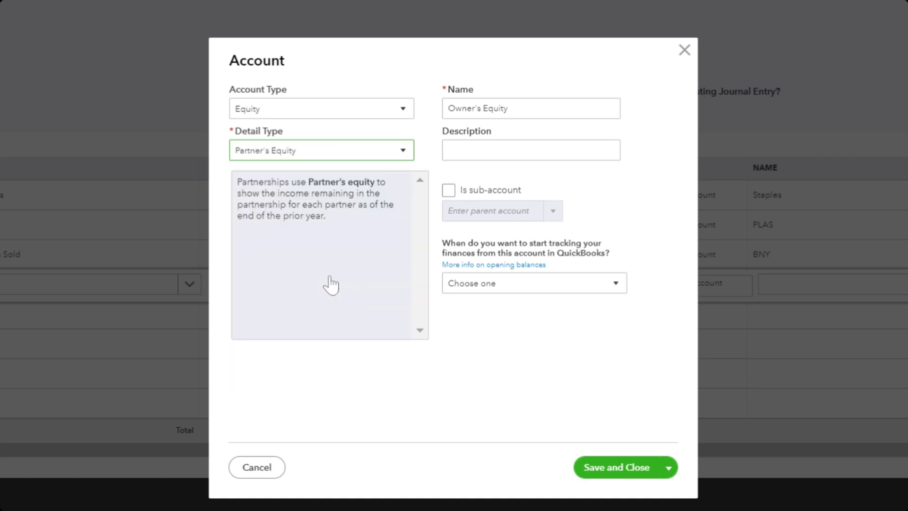
pyautogui.click(621, 468)
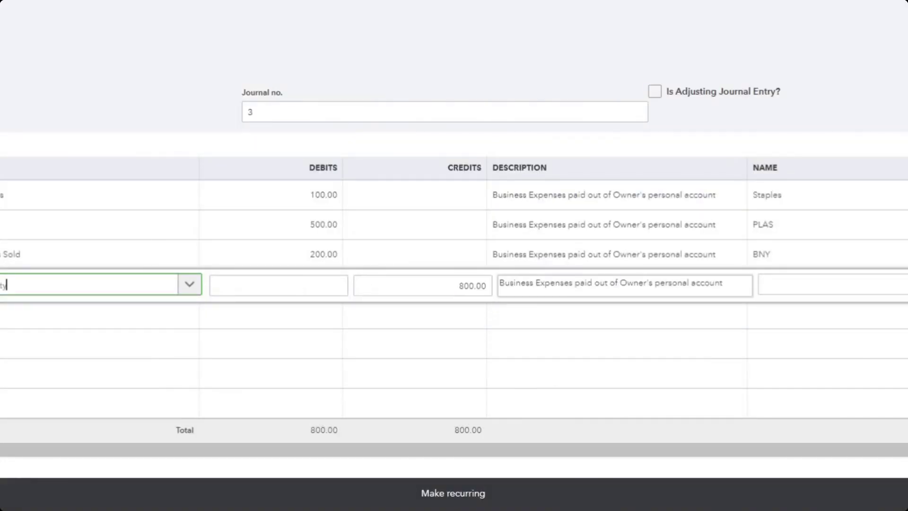
# Step: Type the owner's name into the equity line's Name field
pyautogui.click(794, 287)
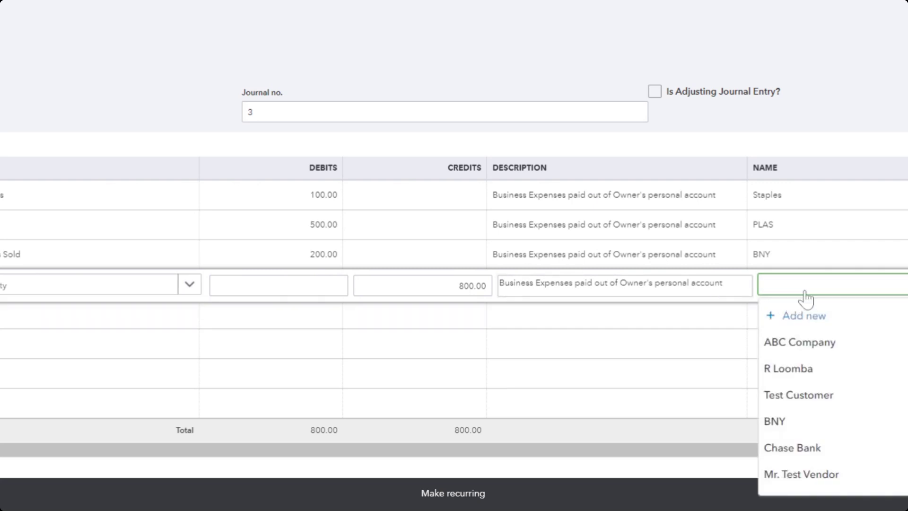
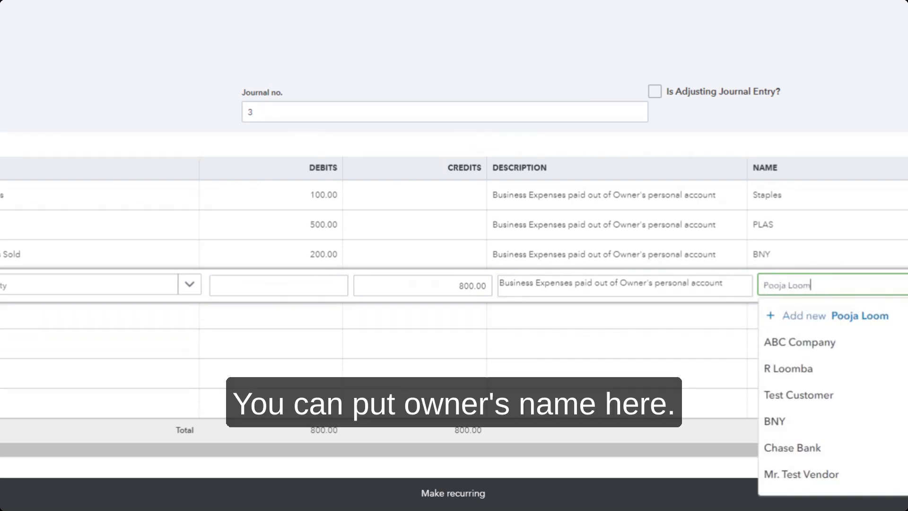
# Step: Add the owner as a new contact of type Vendor and save
pyautogui.click(799, 318)
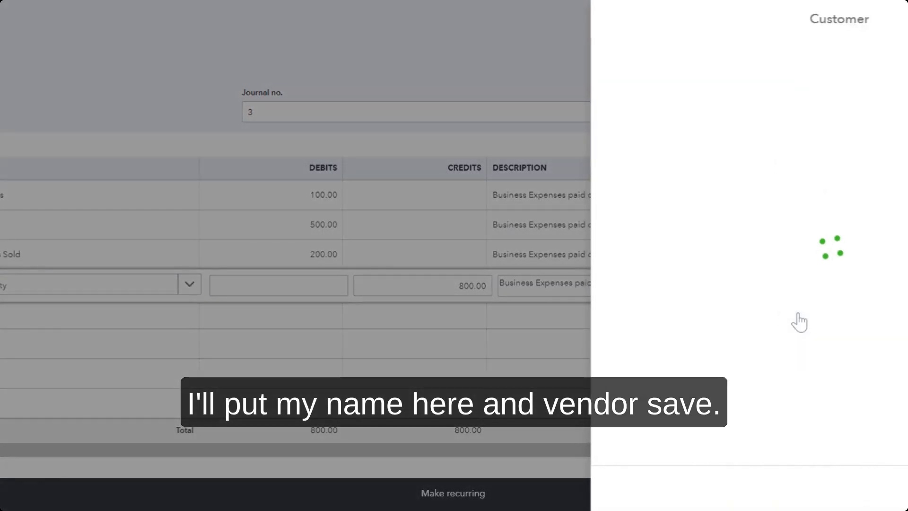
pyautogui.click(777, 80)
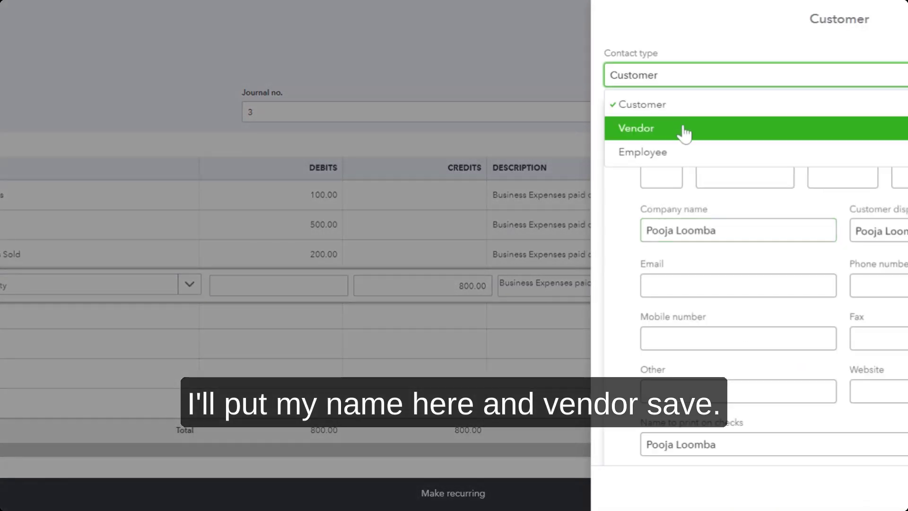
pyautogui.click(684, 134)
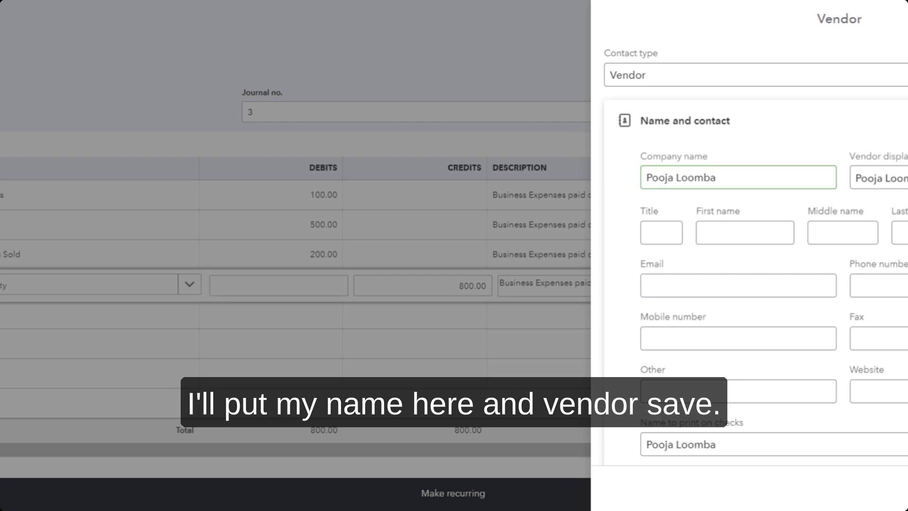
pyautogui.click(636, 446)
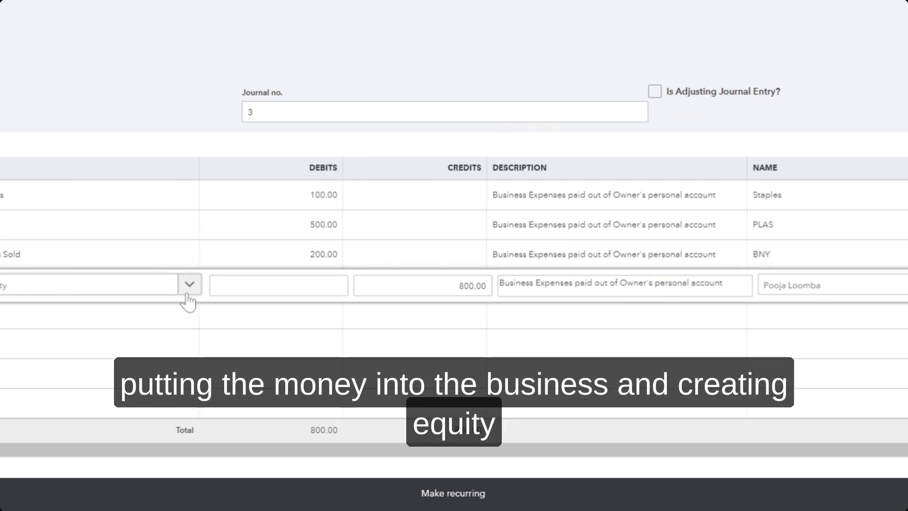
# Step: Commit the Owner's Equity credit line, leaving debits and credits balanced at 800.00
pyautogui.click(159, 203)
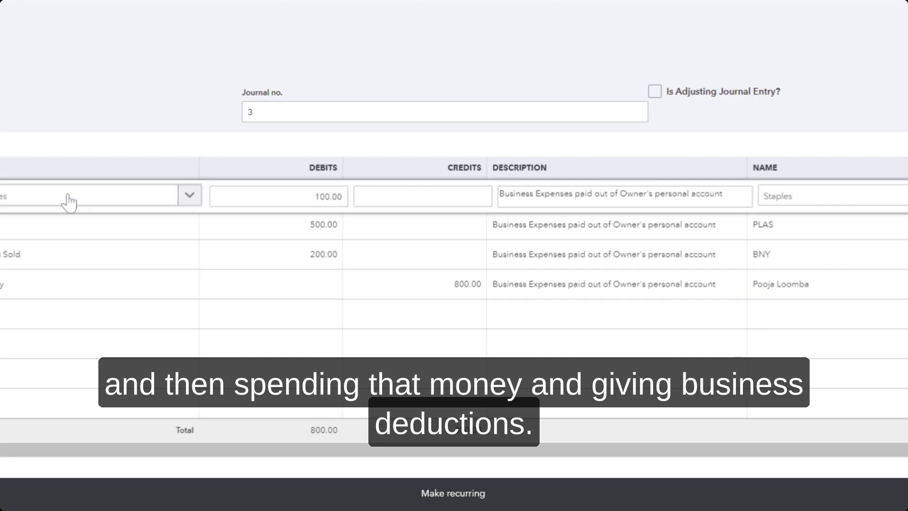